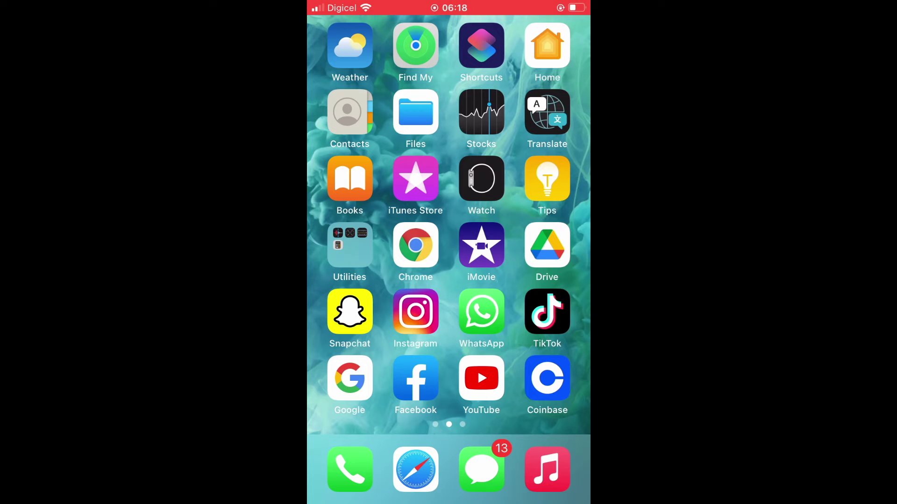
- Launch Chrome and go to Settings from the '...' menu
{"action": "left_click", "coordinate": [416, 245]}
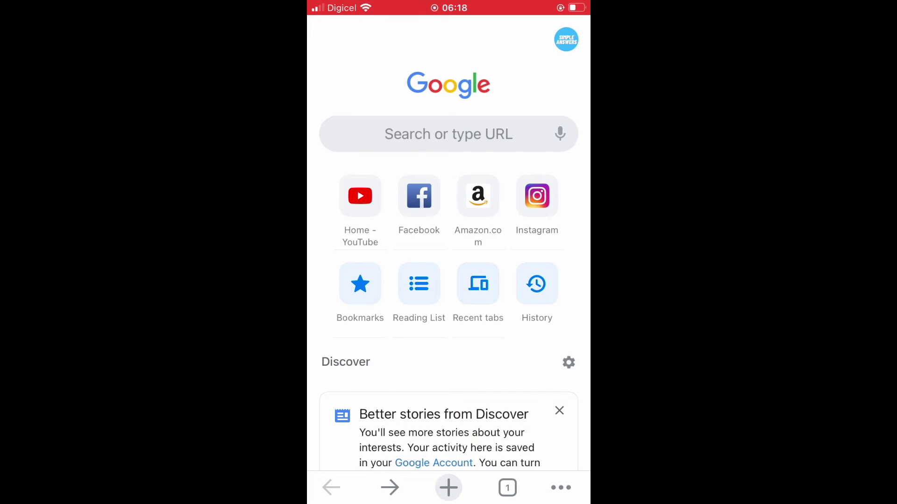
{"action": "left_click", "coordinate": [561, 487]}
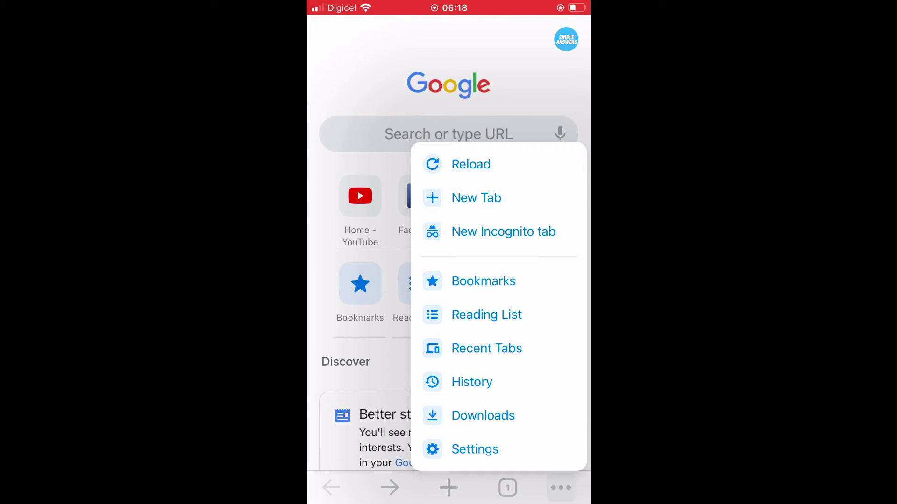
{"action": "left_click", "coordinate": [475, 449]}
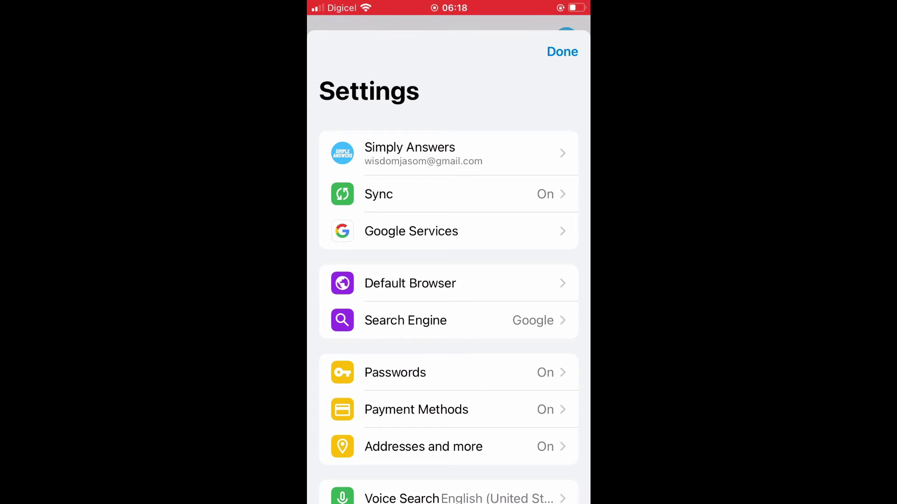
- Open Google Services, with 'Autocomplete searches and URLs' switched on
{"action": "left_click", "coordinate": [410, 231]}
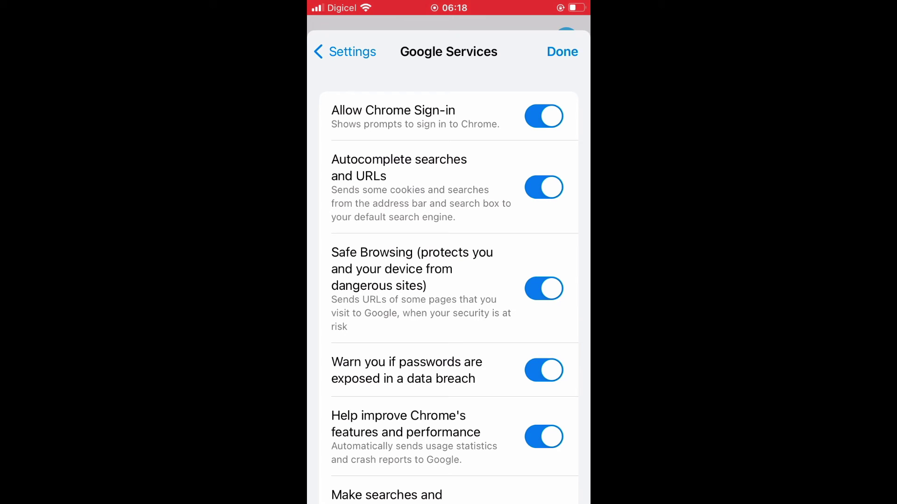
- Close Google Services settings with Done, returning to the new tab page
{"action": "left_click", "coordinate": [562, 51]}
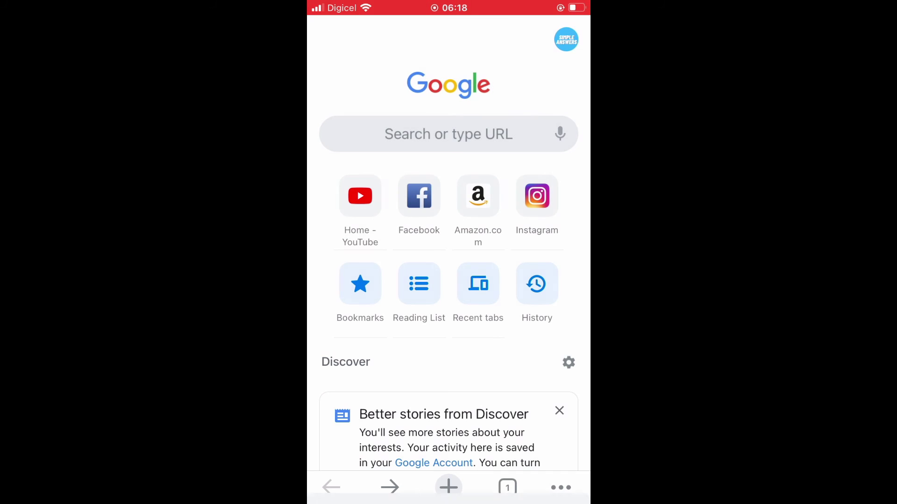